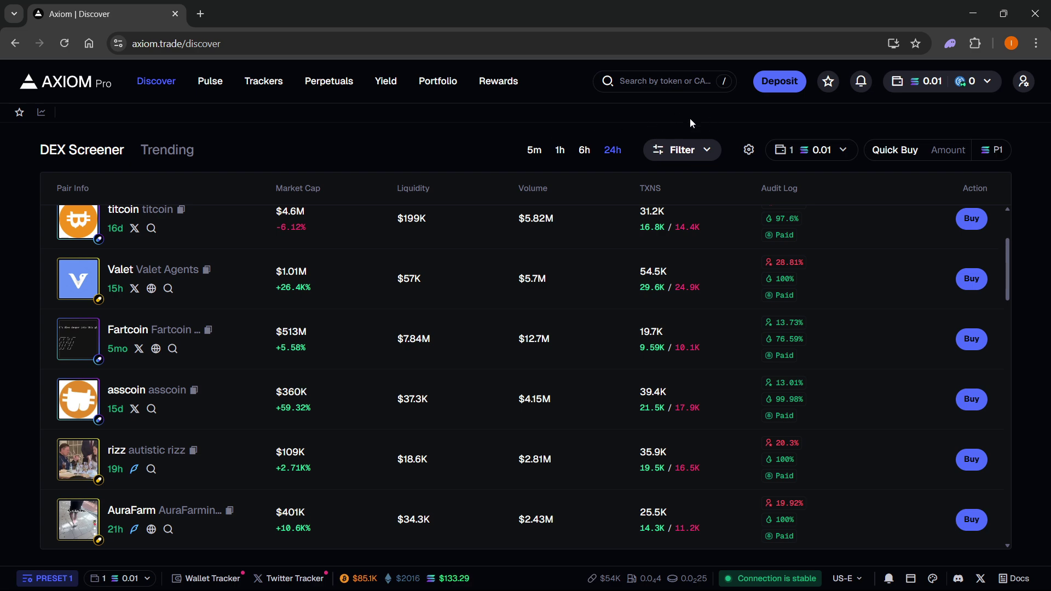
Step: Show the Axiom wallet's SOL deposit address and open Phantom, which holds $20.22 (0.15192 SOL)
left_click(779, 81)
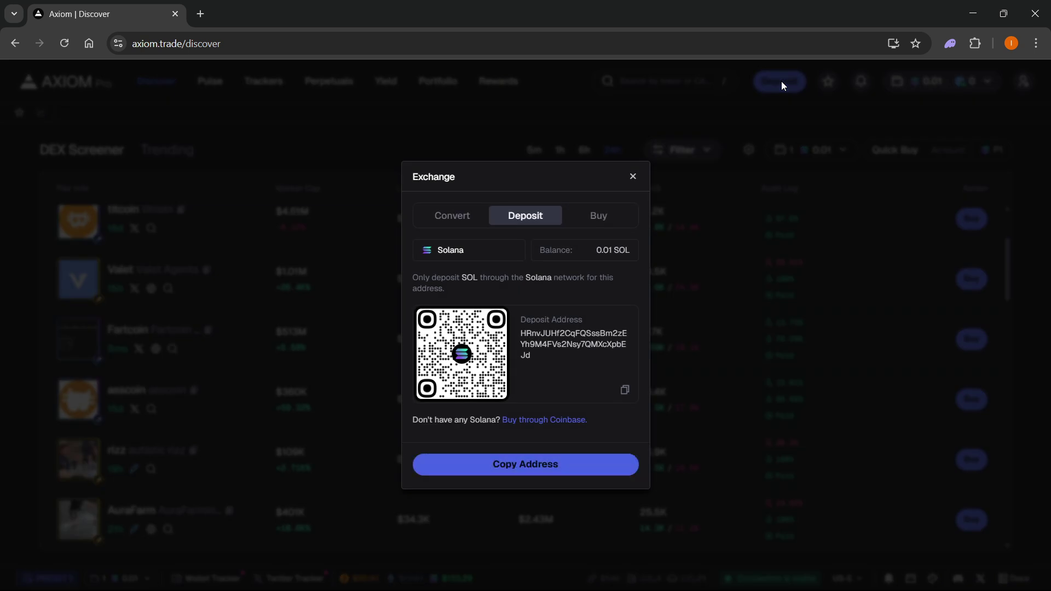
left_click(610, 215)
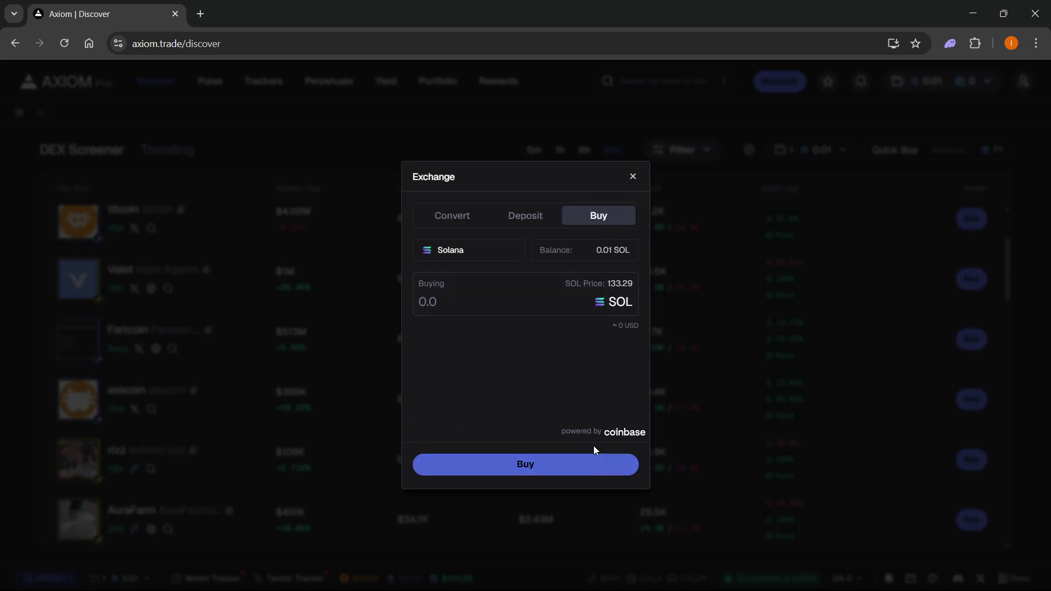
left_click(538, 225)
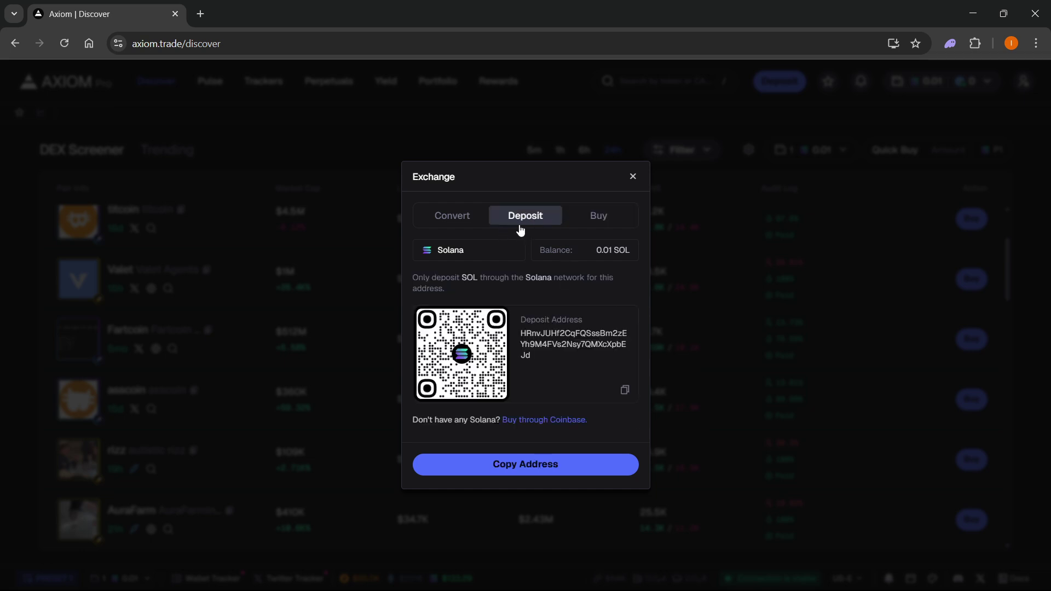
left_click(952, 51)
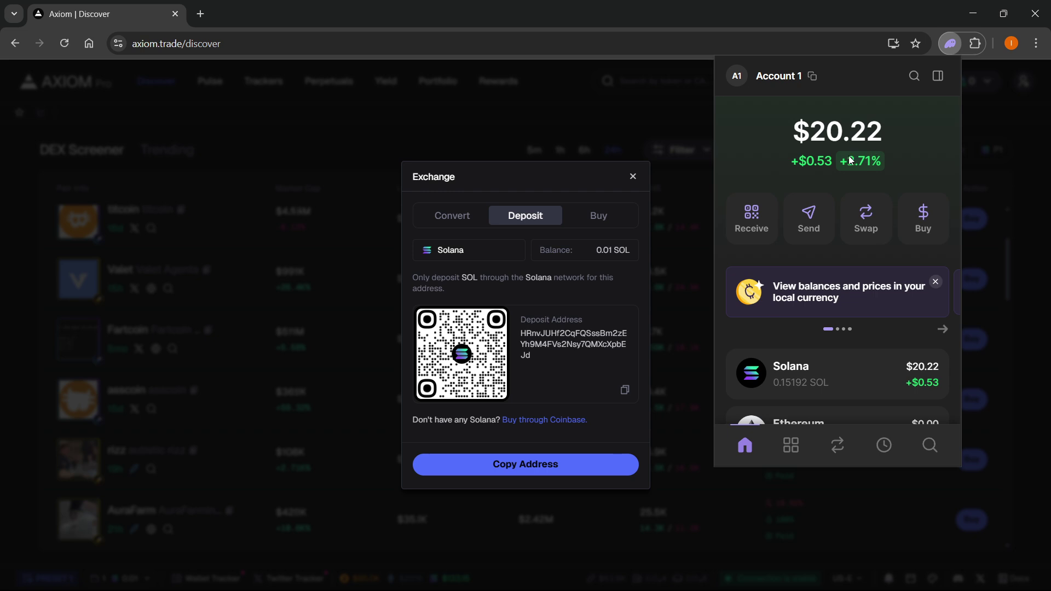
Step: Close the Phantom wallet by toggling Chrome's extensions list
left_click(975, 44)
scroll(836, 346, "down", 2)
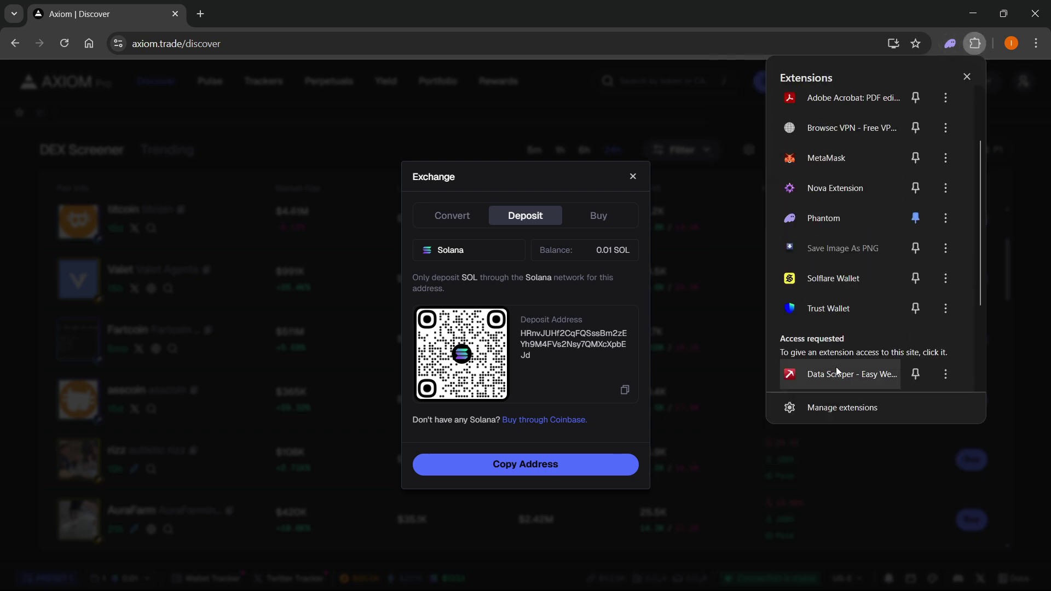
scroll(836, 286, "up", 2)
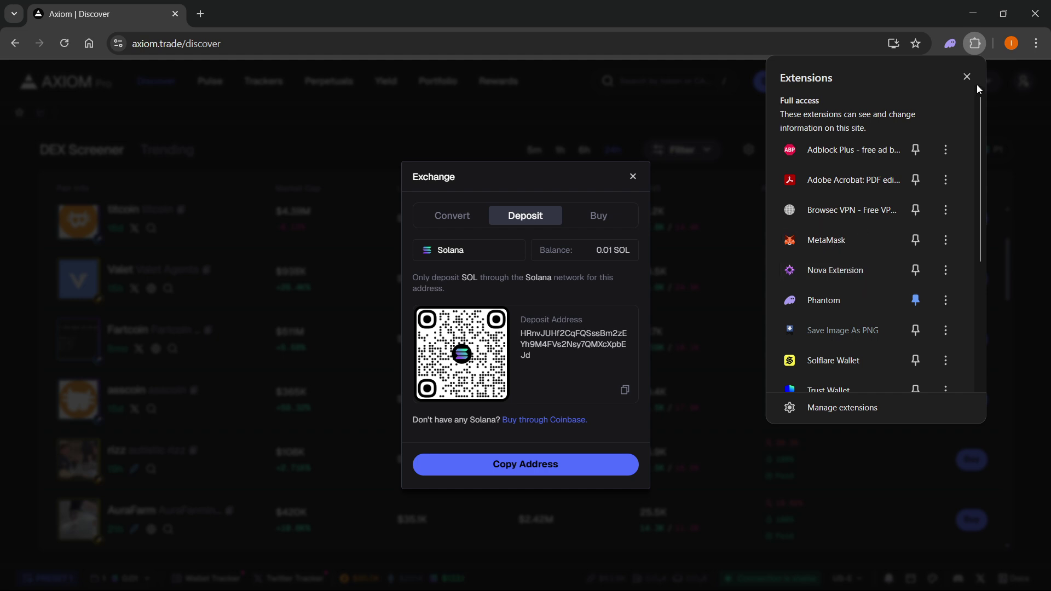
left_click(974, 49)
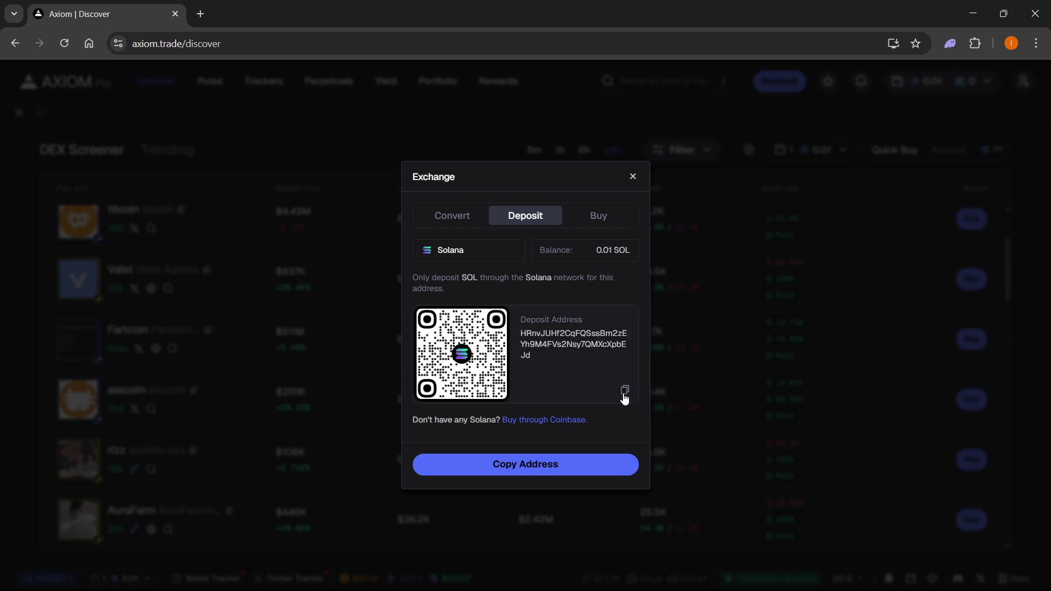
Step: Copy the Axiom SOL deposit address and bring up the Phantom wallet
left_click(633, 176)
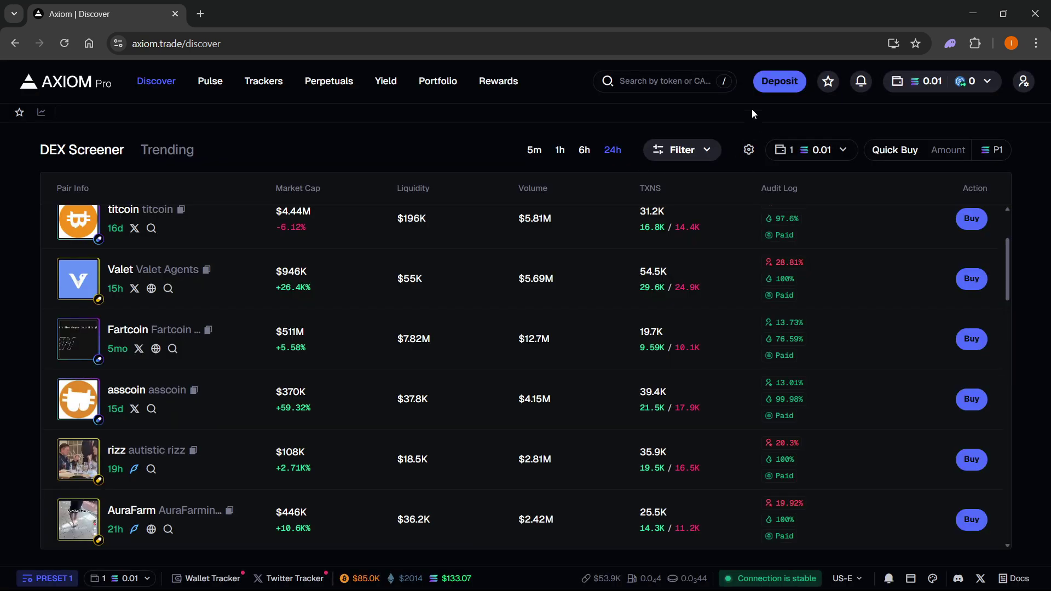
left_click(779, 86)
left_click(625, 392)
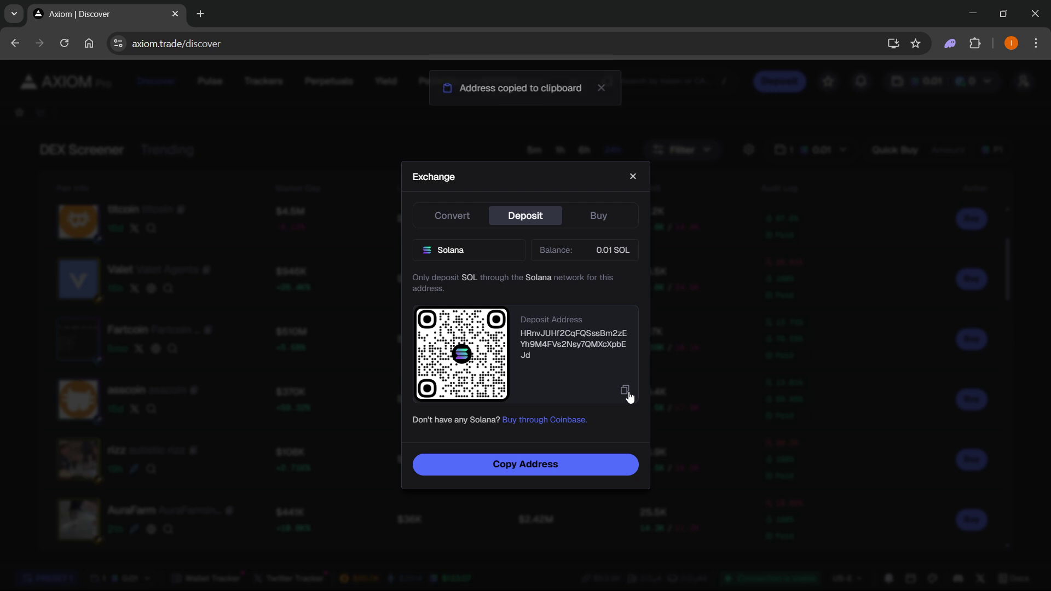
left_click(949, 48)
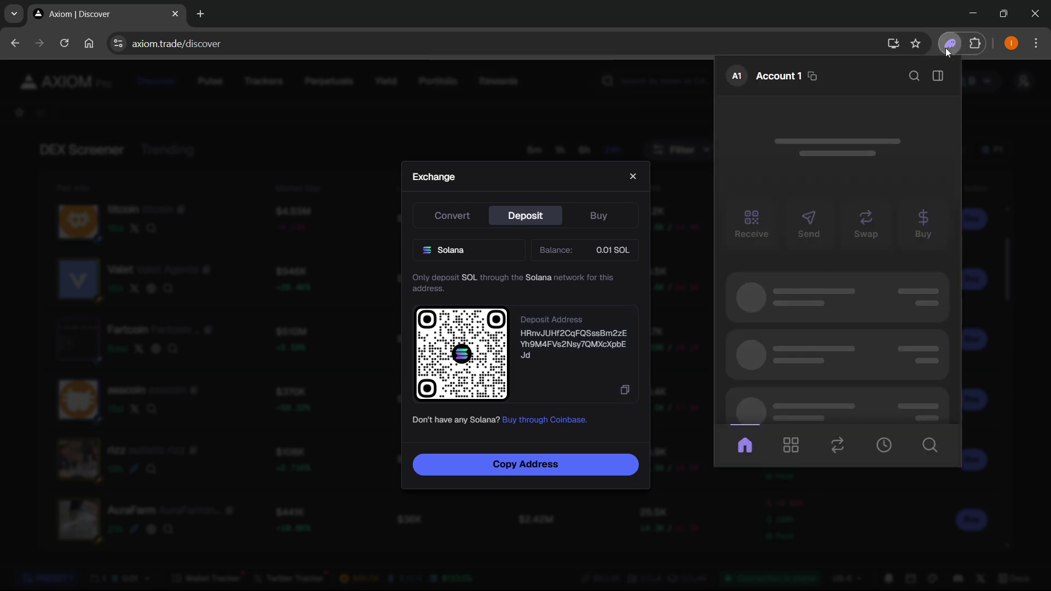
Step: Send 0.01 SOL from Phantom to the pasted Axiom deposit address
left_click(809, 225)
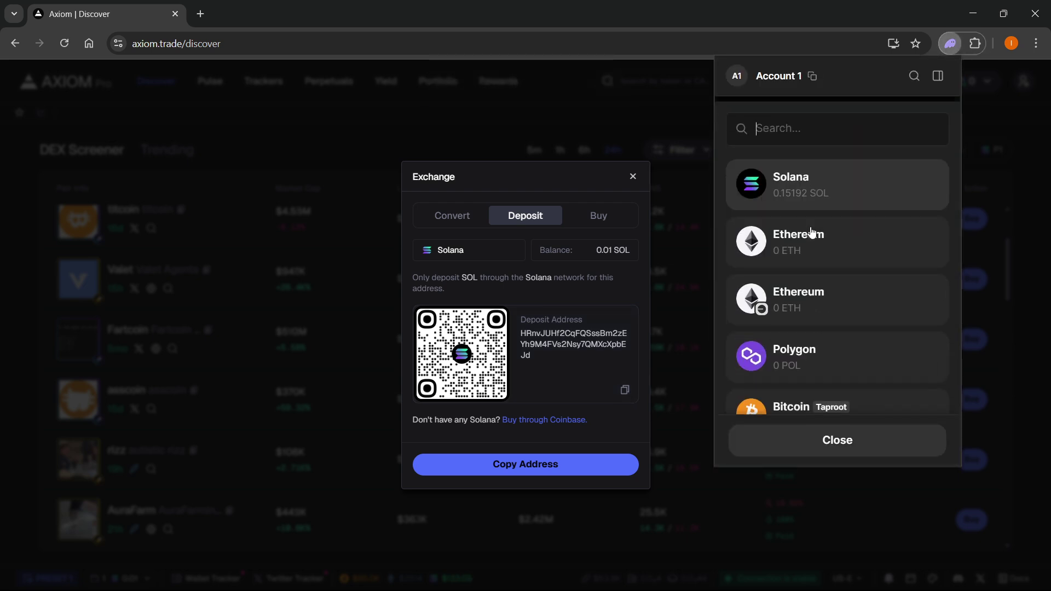
left_click(813, 184)
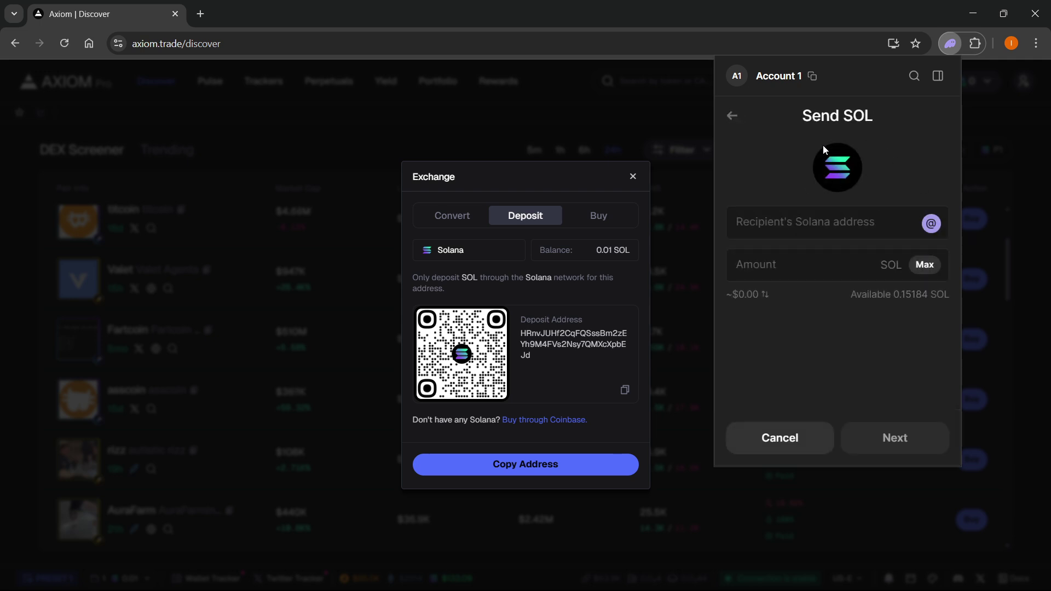
key("ctrl+v")
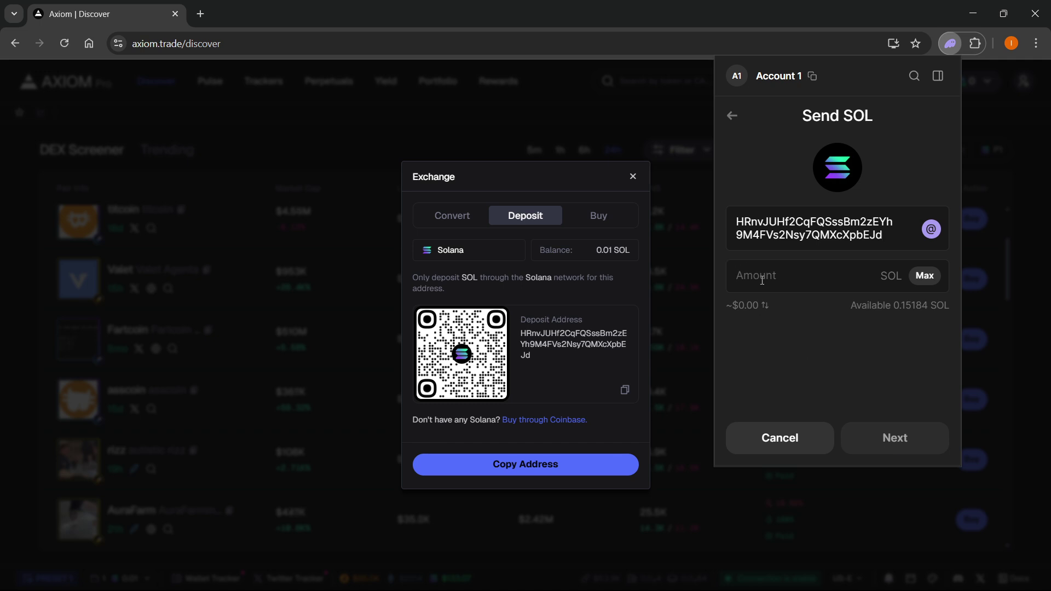
type("0.01")
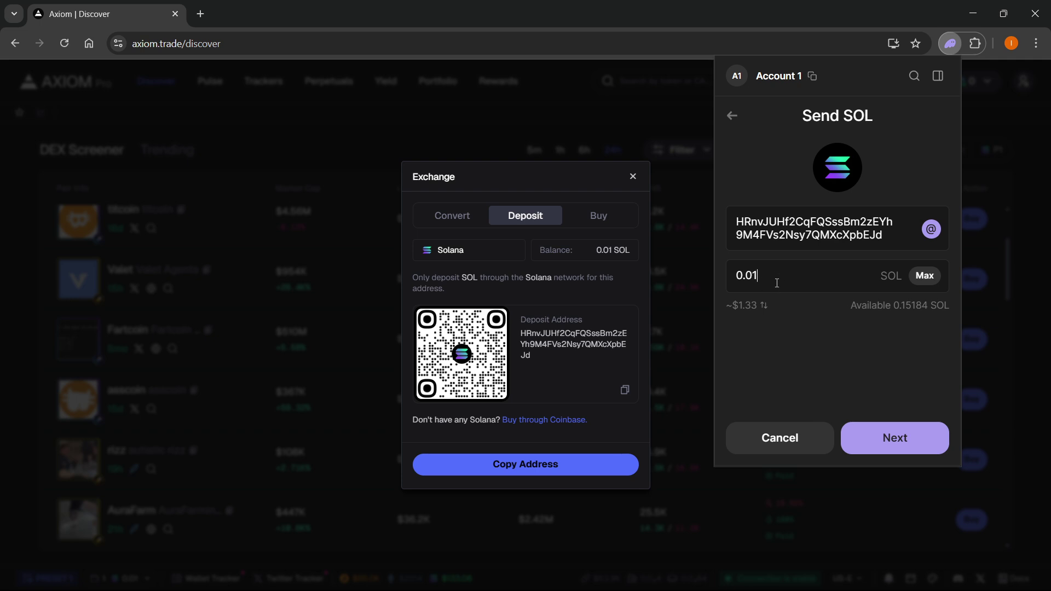
left_click(904, 444)
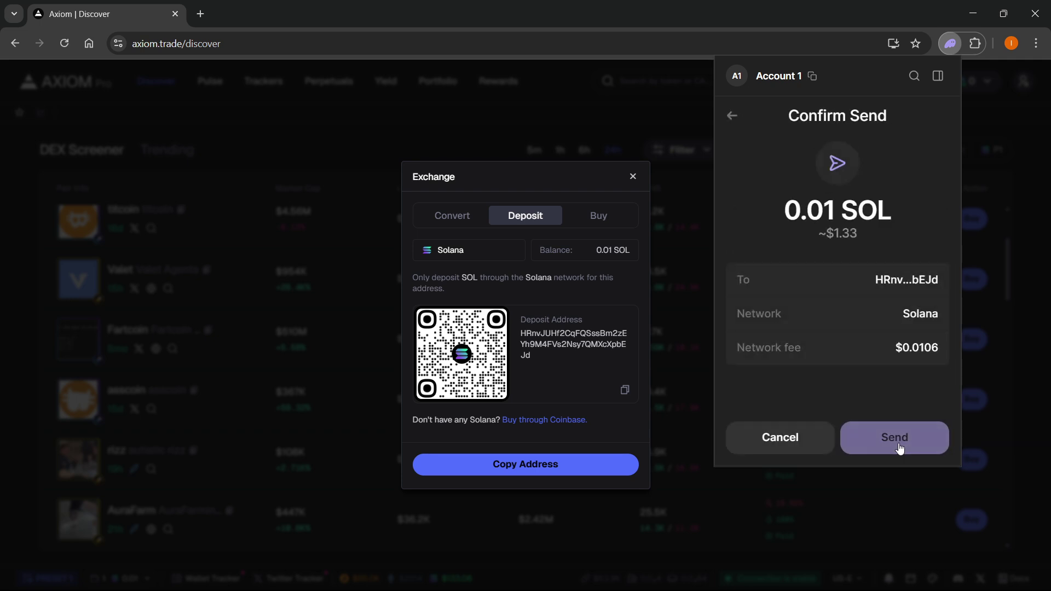
left_click(902, 444)
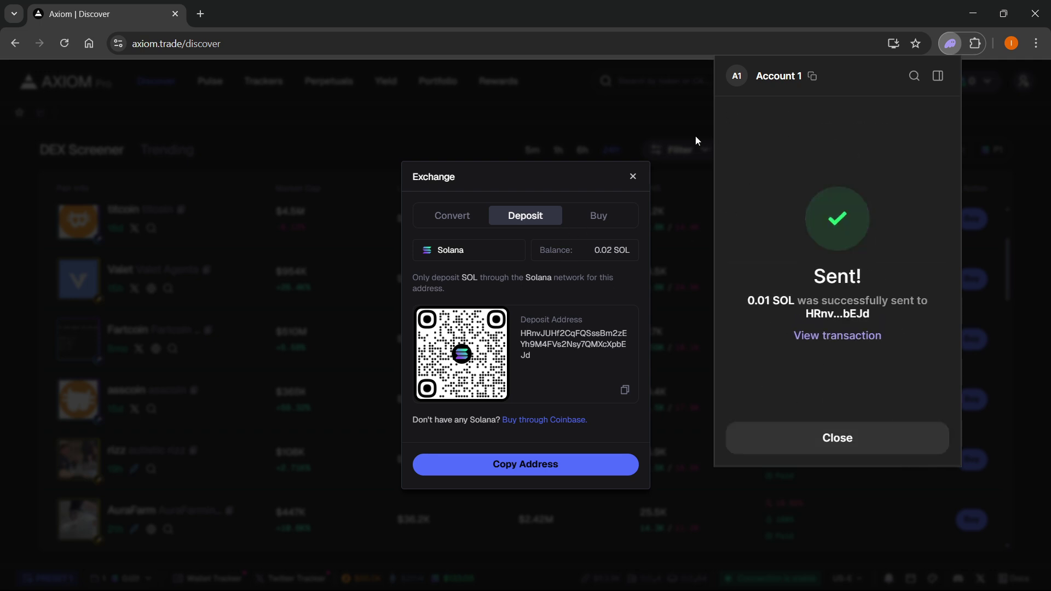
Step: Dismiss Phantom's success message and the deposit window, and confirm the 0.02 SOL wallet balance
left_click(580, 178)
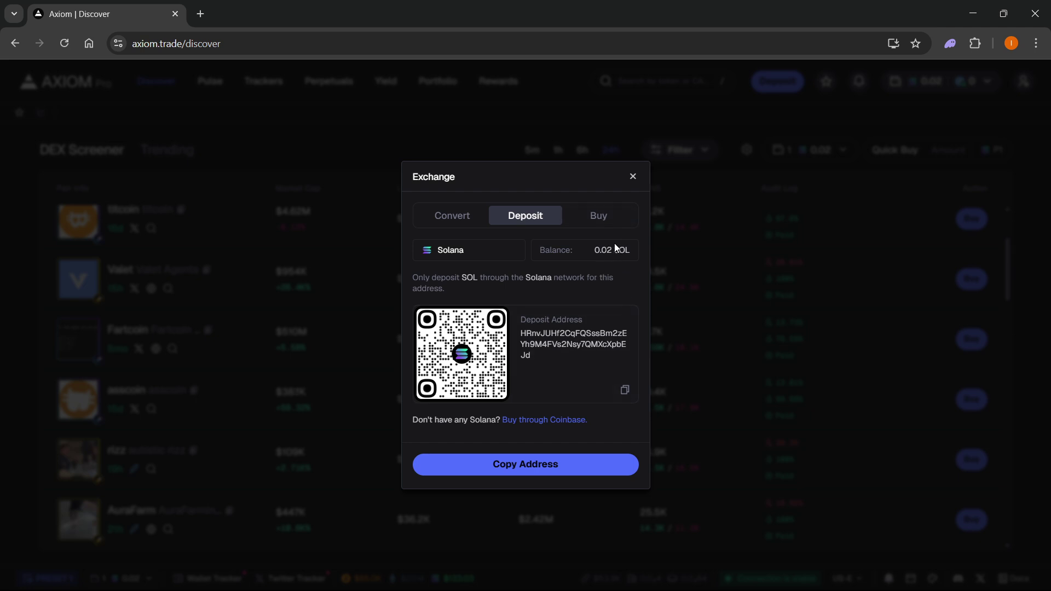
left_click(632, 176)
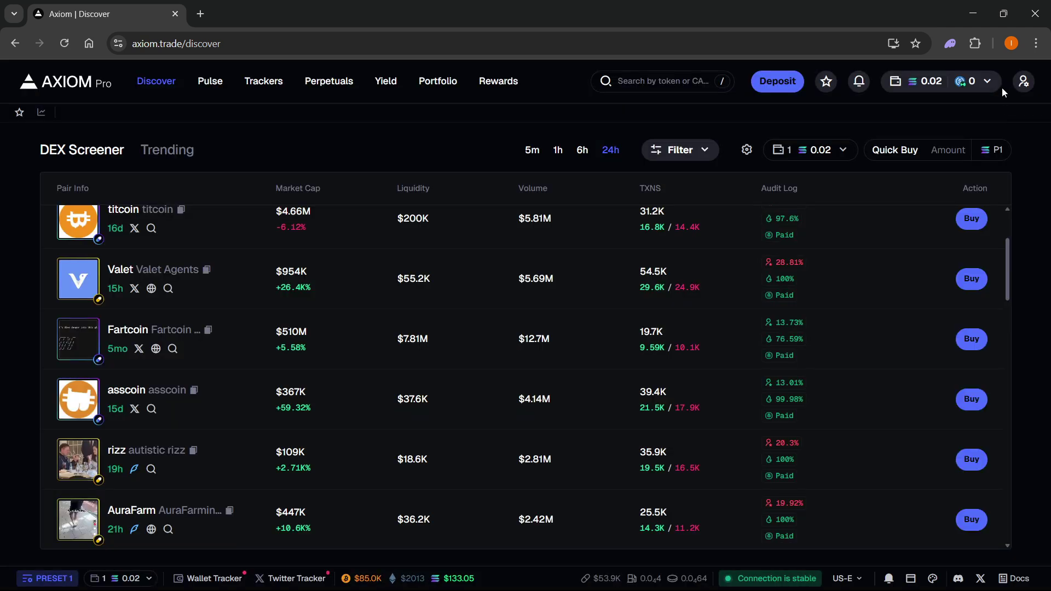
left_click(958, 88)
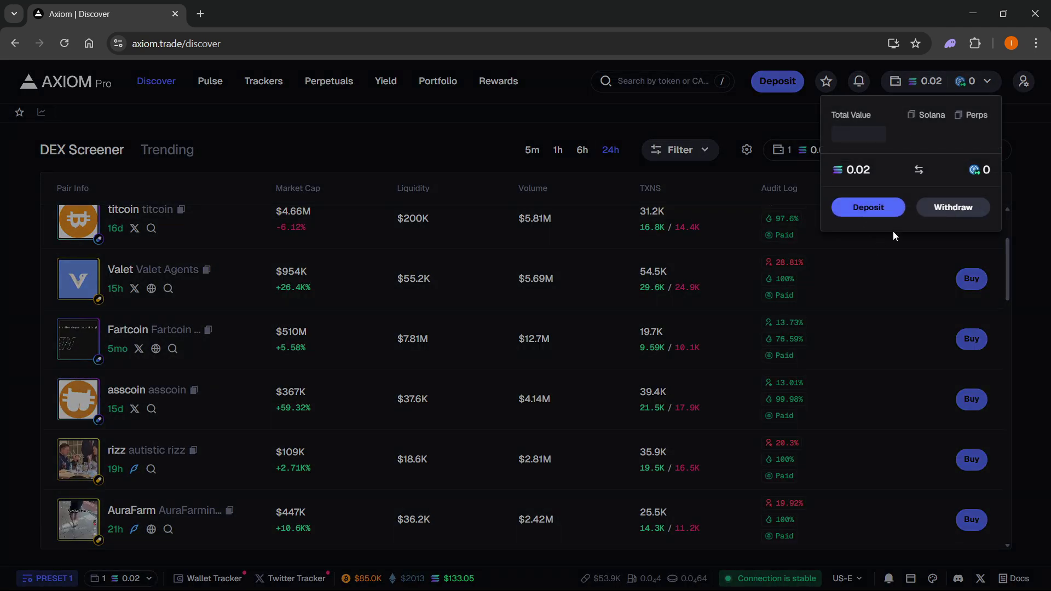
left_click(793, 120)
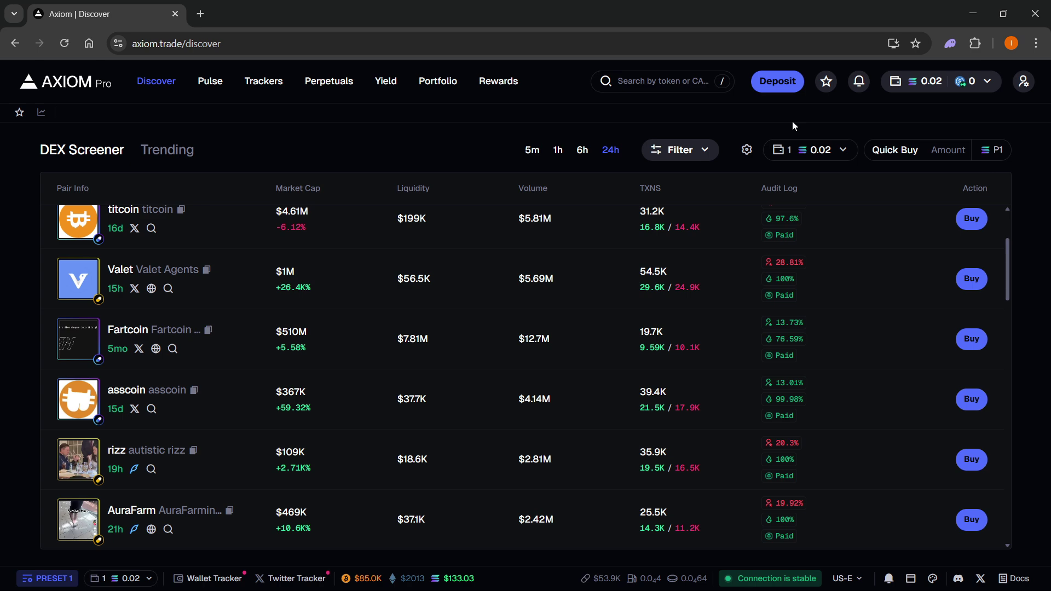
scroll(192, 358, "down", 5)
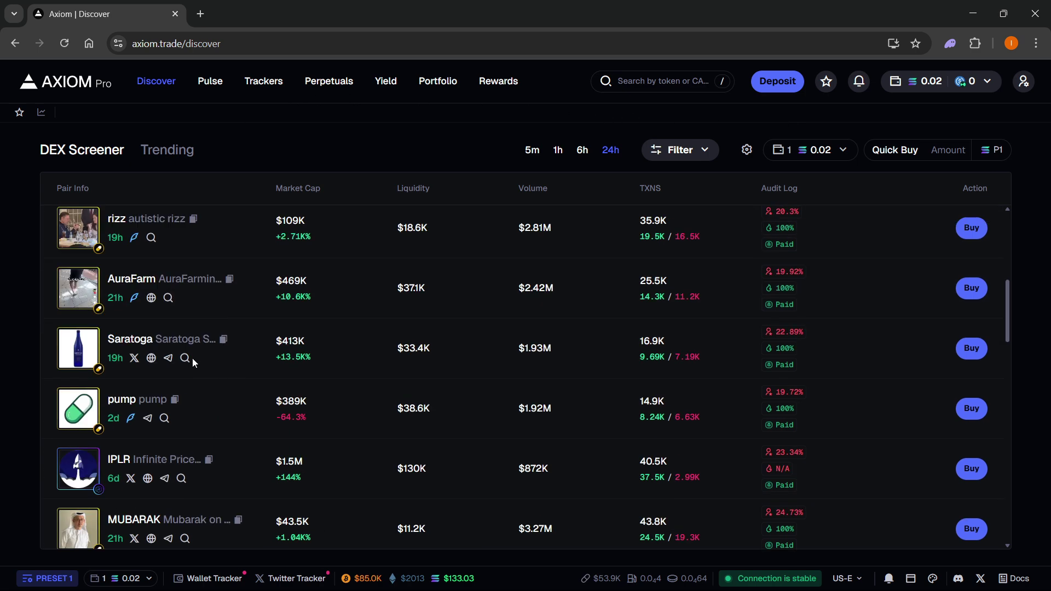
scroll(213, 465, "down", 1)
scroll(204, 427, "up", 4)
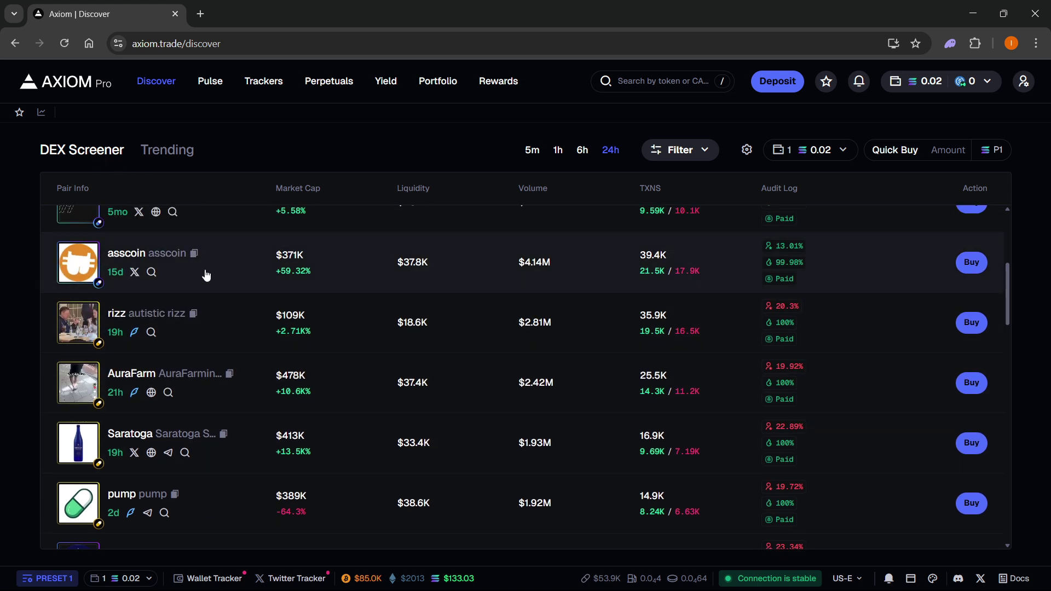
scroll(279, 341, "up", 1)
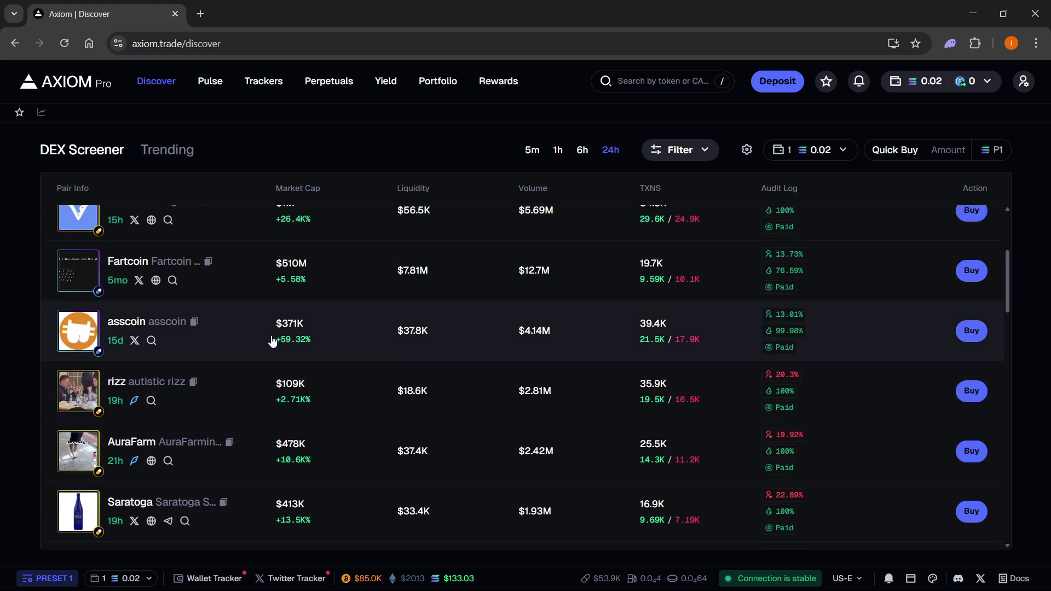
Step: Go to the Pulse page and bring up the New Pairs filters
left_click(218, 82)
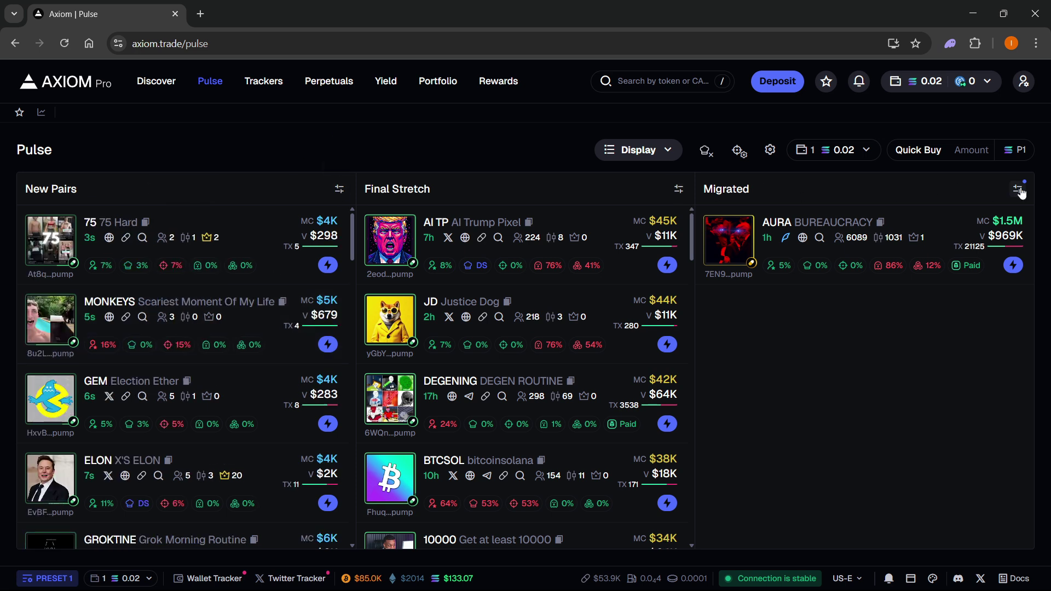
left_click(334, 187)
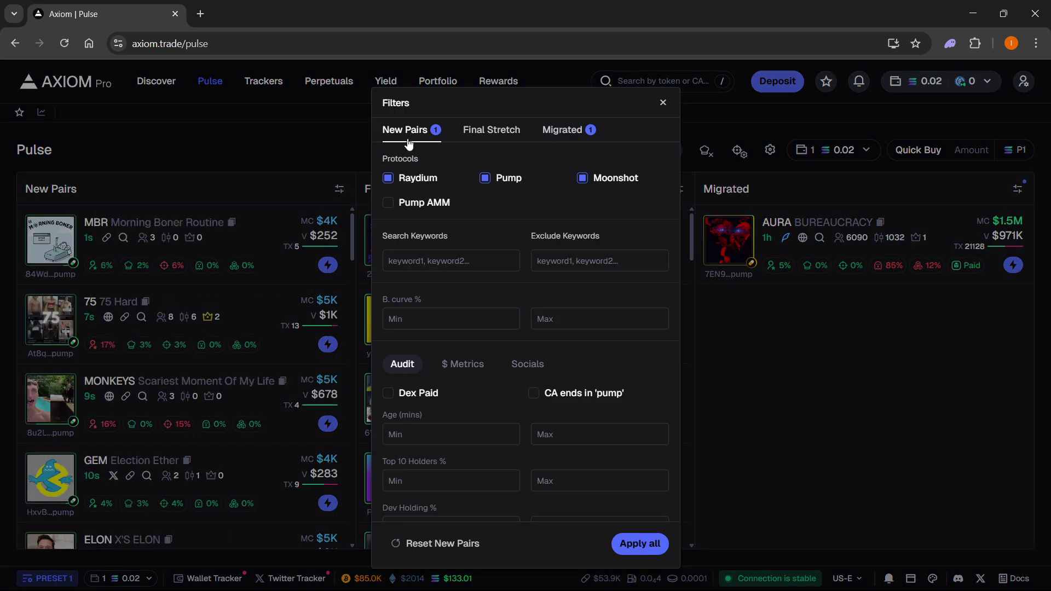
Step: Compare the New Pairs, Final Stretch and Migrated filter tabs and review the Audit criteria
left_click(492, 132)
left_click(569, 132)
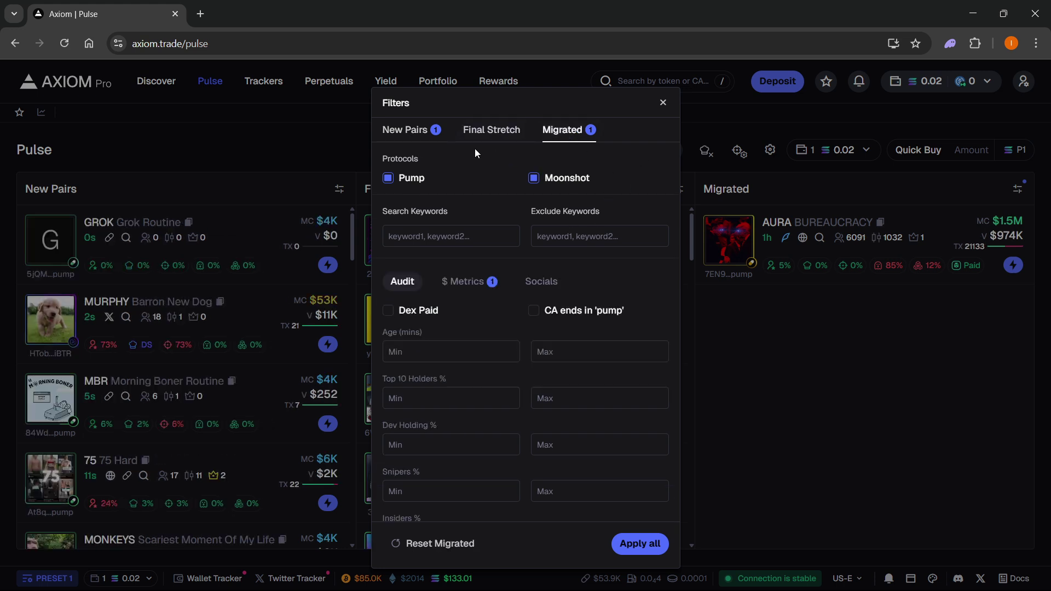
left_click(412, 131)
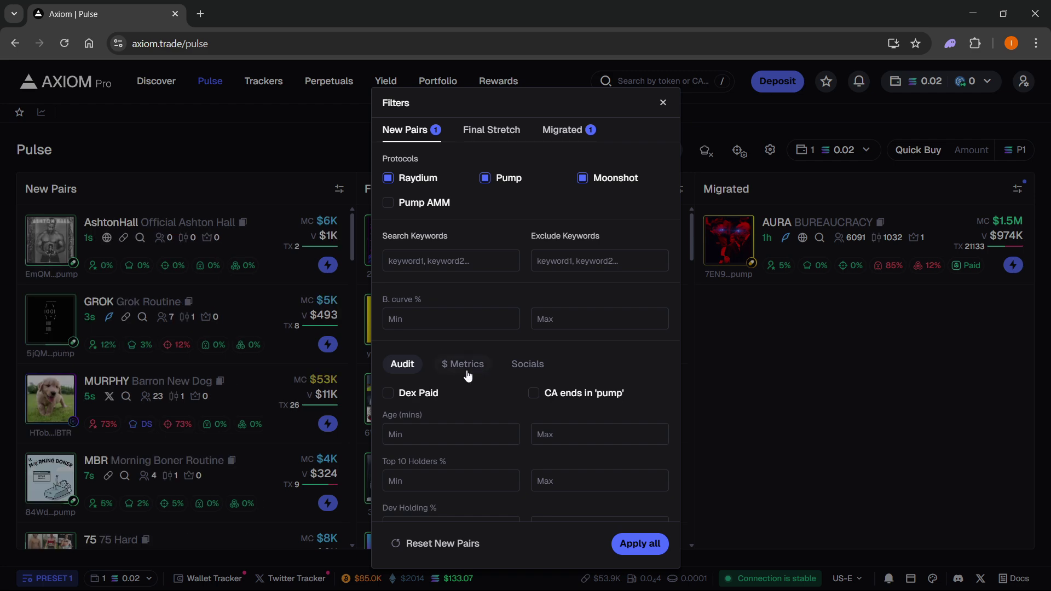
scroll(509, 424, "down", 2)
scroll(474, 433, "up", 2)
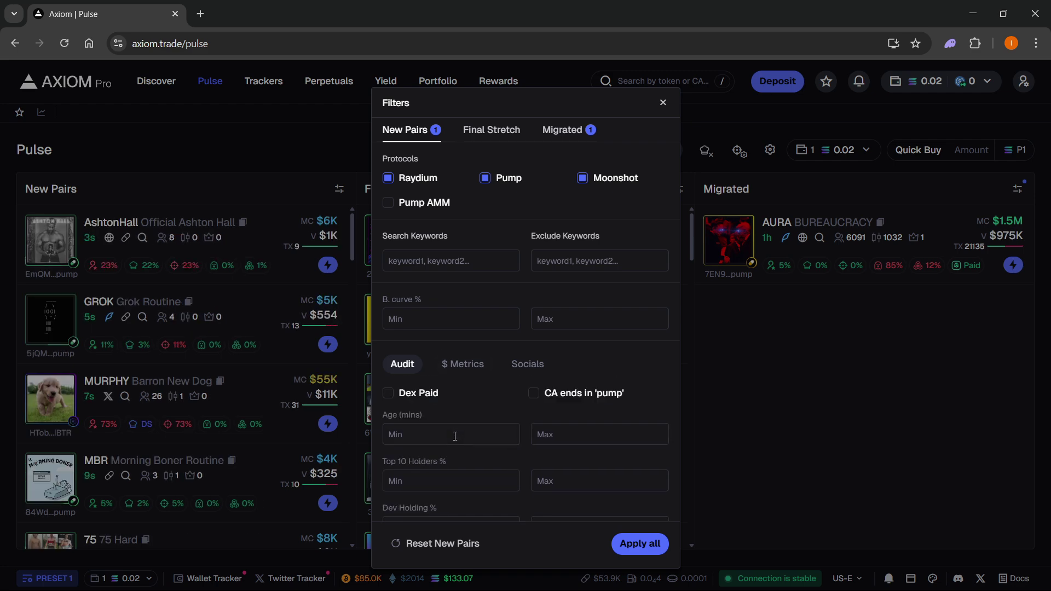
scroll(439, 439, "down", 3)
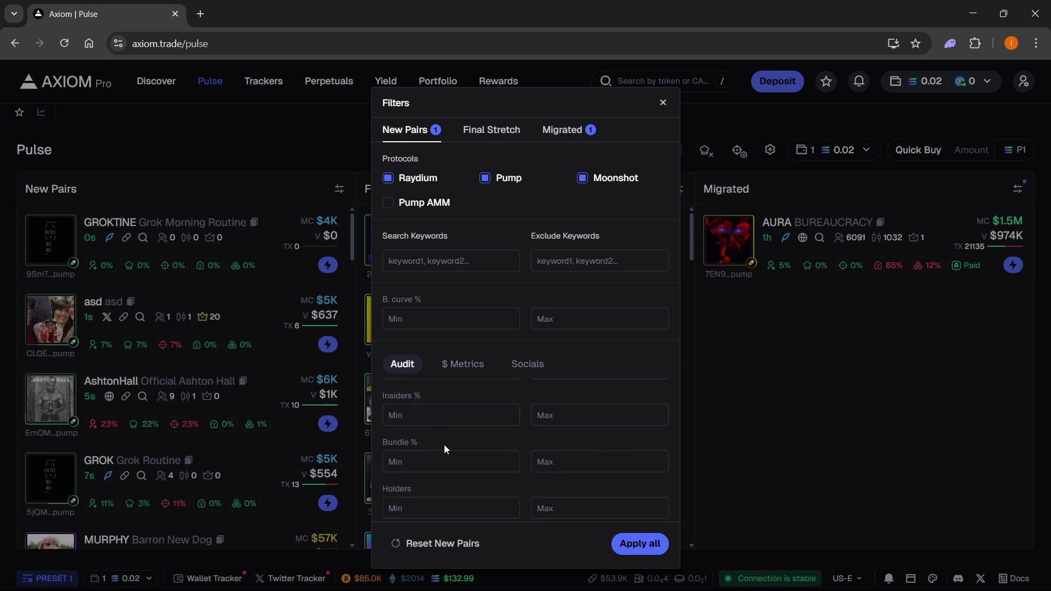
scroll(445, 445, "down", 1)
left_click(582, 178)
scroll(435, 451, "up", 4)
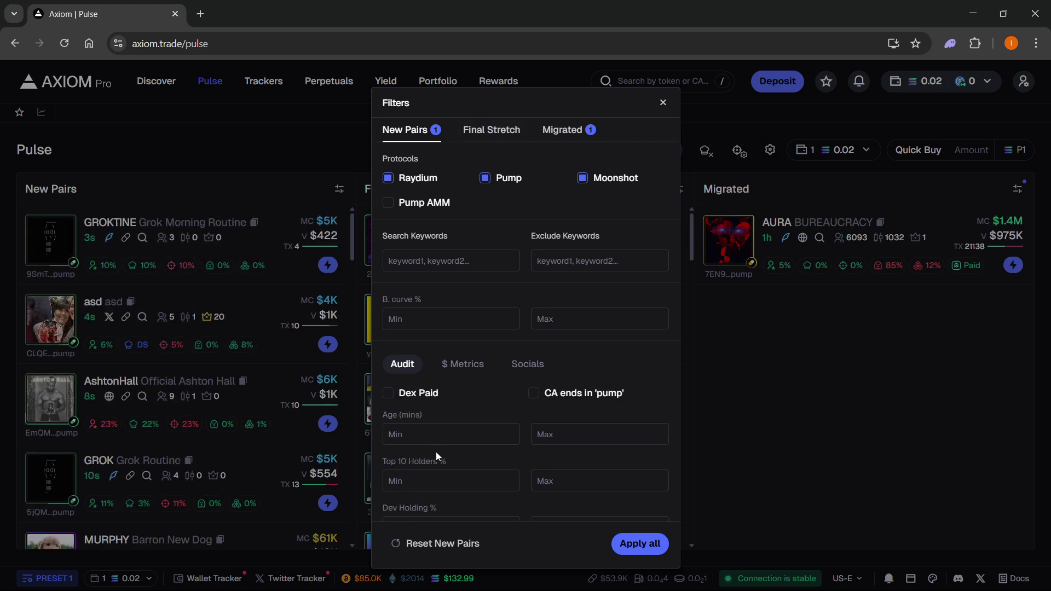
Step: Review the $ Metrics and Socials criteria, then cycle the tabs back to New Pairs
left_click(458, 367)
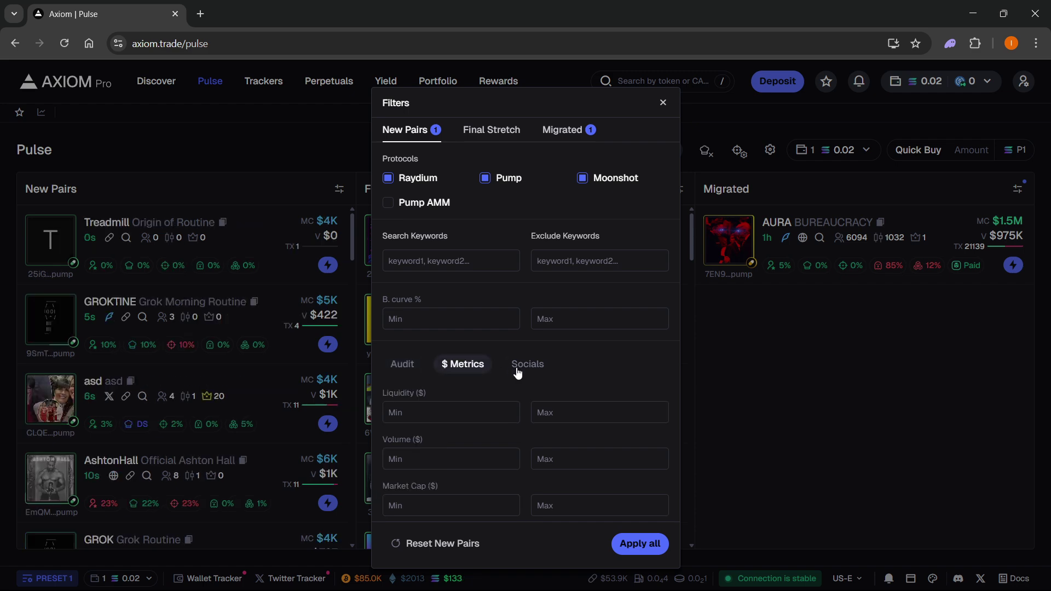
left_click(520, 368)
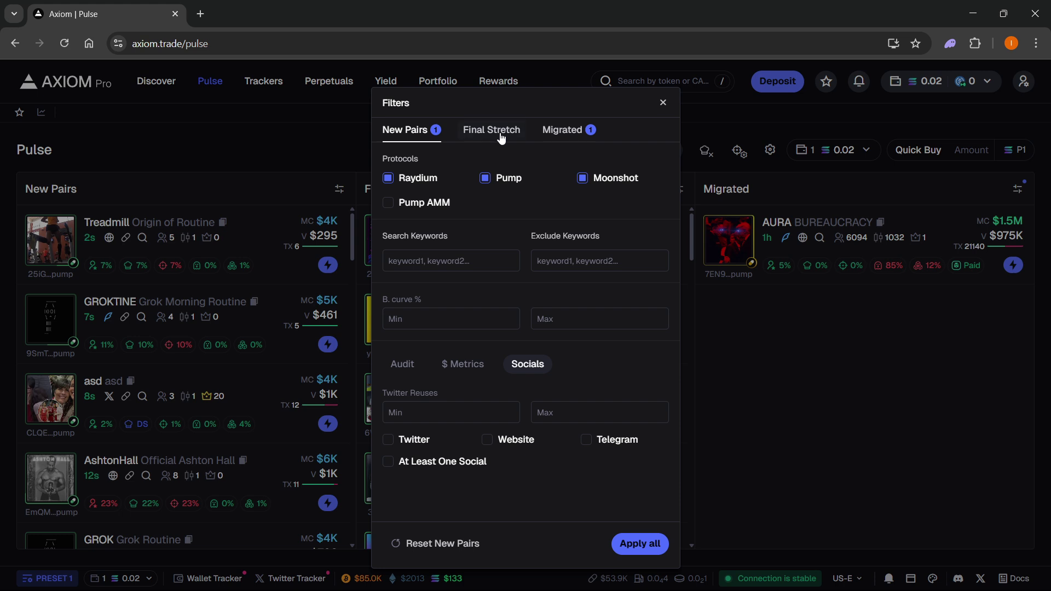
left_click(484, 138)
left_click(547, 133)
left_click(515, 135)
left_click(428, 134)
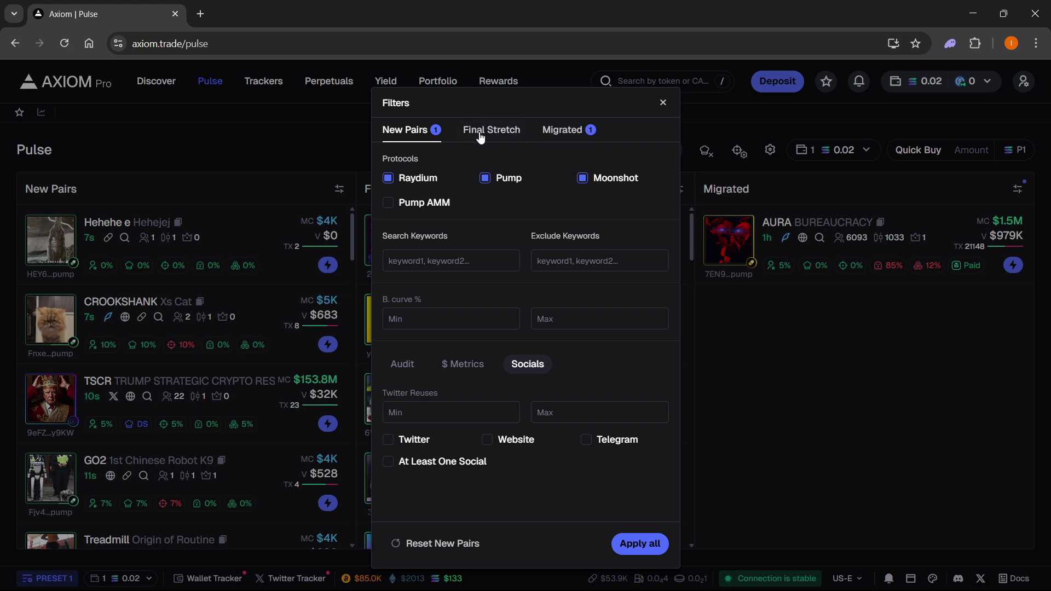
Step: Dismiss the Filters dialog to view the New Pairs, Final Stretch and Migrated columns
left_click(680, 103)
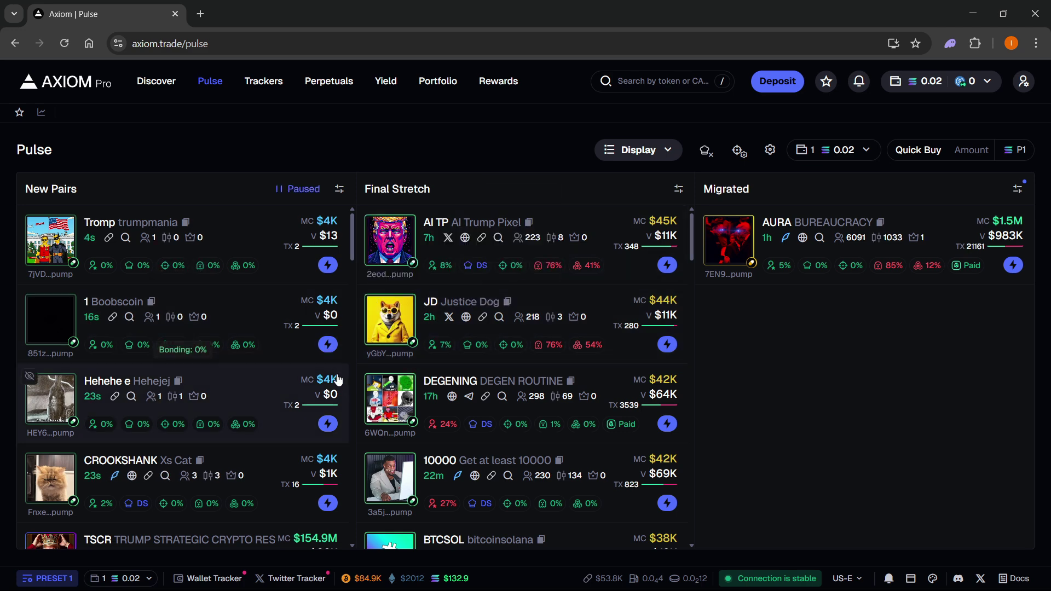
Step: Open the Justice Dog (JD) token page and check its Sell/Buy and Market, Limit, Adv. order options
left_click(422, 305)
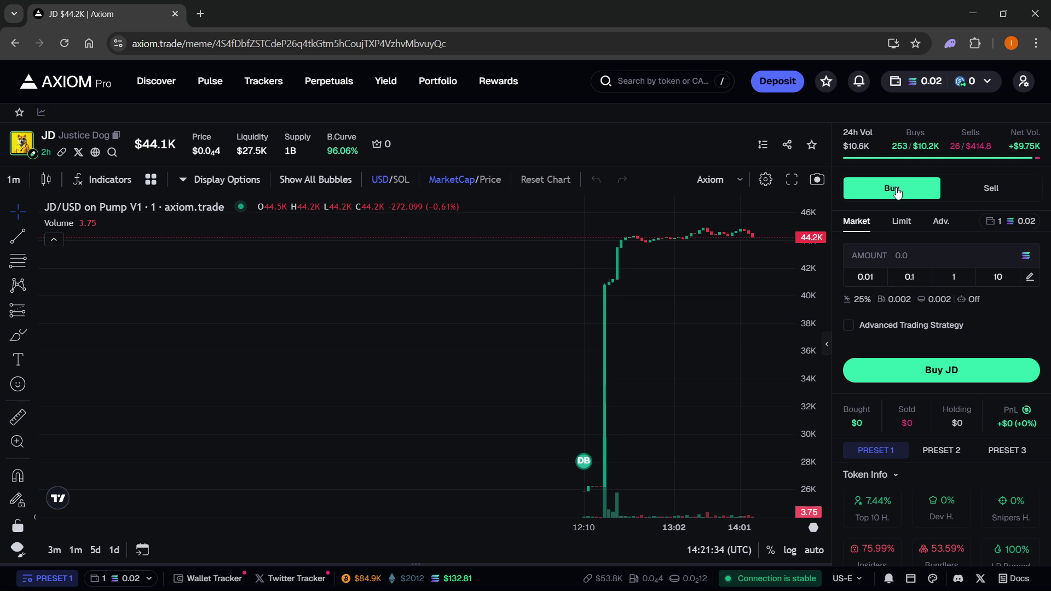
left_click(985, 189)
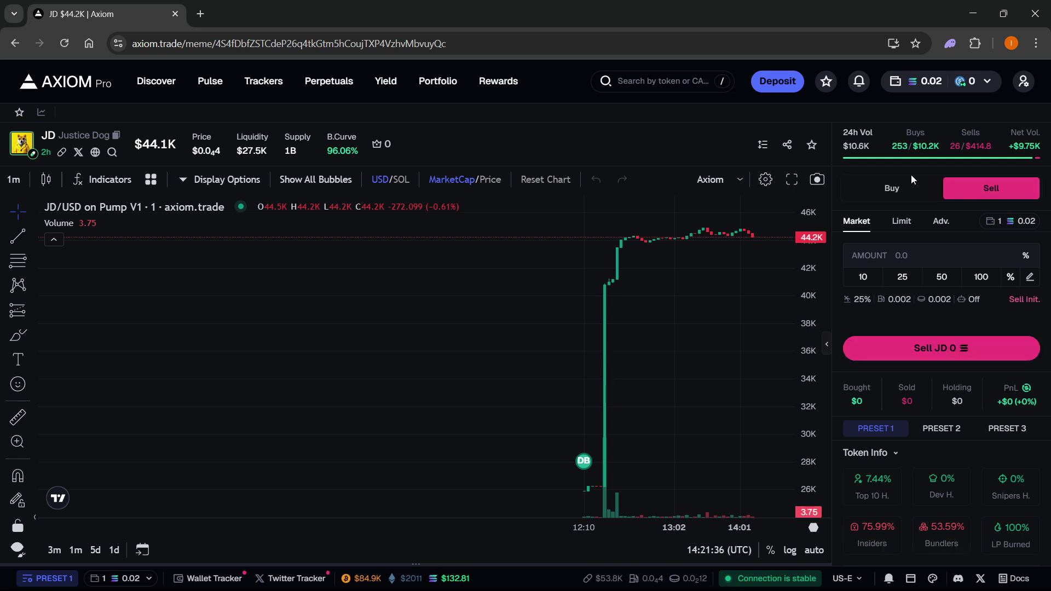
left_click(903, 189)
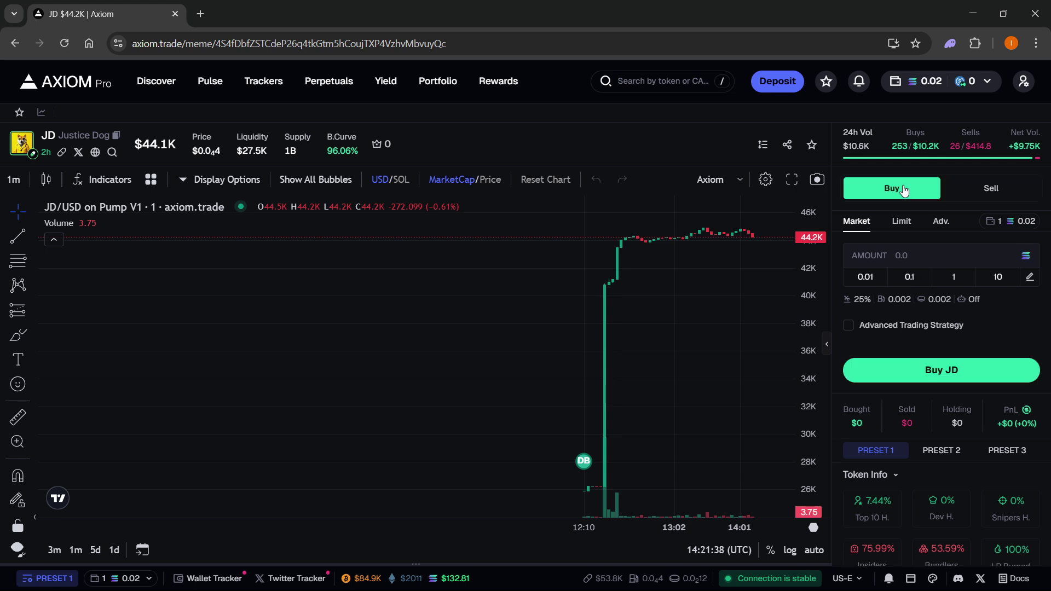
left_click(915, 221)
left_click(936, 221)
left_click(856, 220)
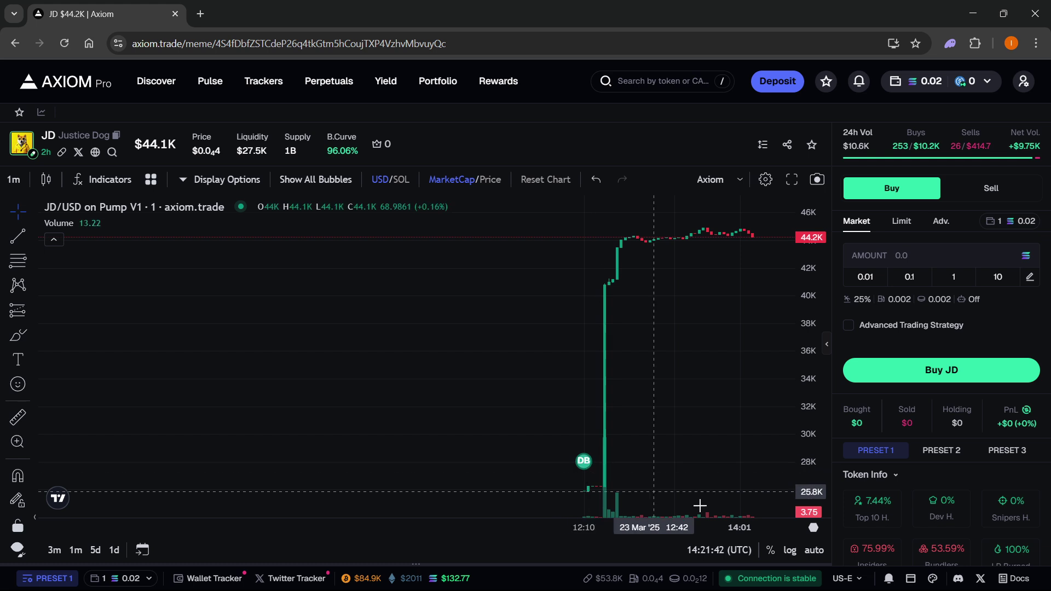
Step: Enable instant-trade hotkeys for JD, test the 'a' 10% sell hotkey, and close the panel
scroll(931, 393, "down", 2)
left_click(648, 438)
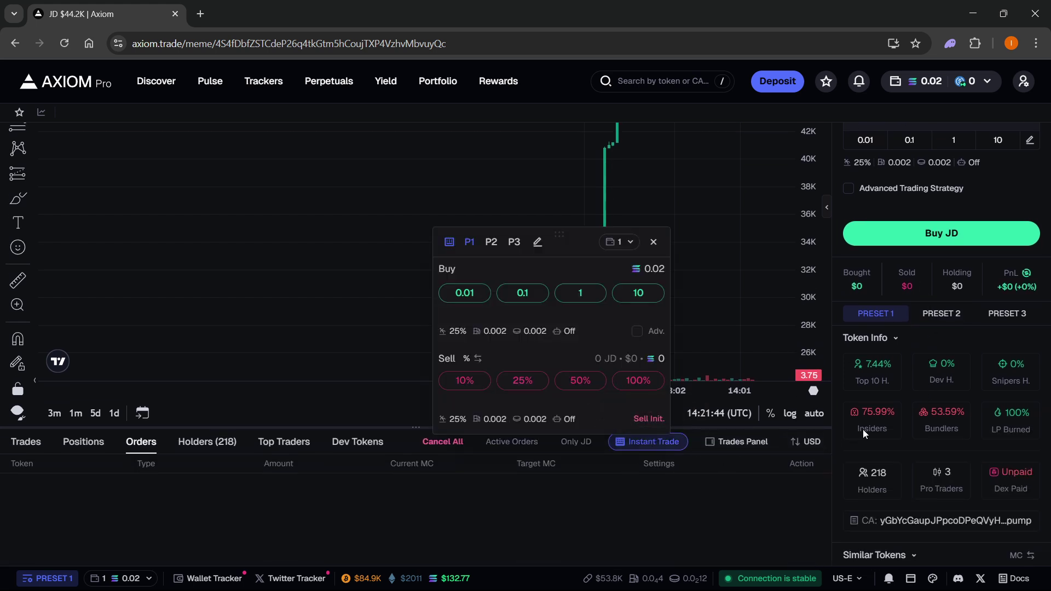
scroll(863, 429, "up", 2)
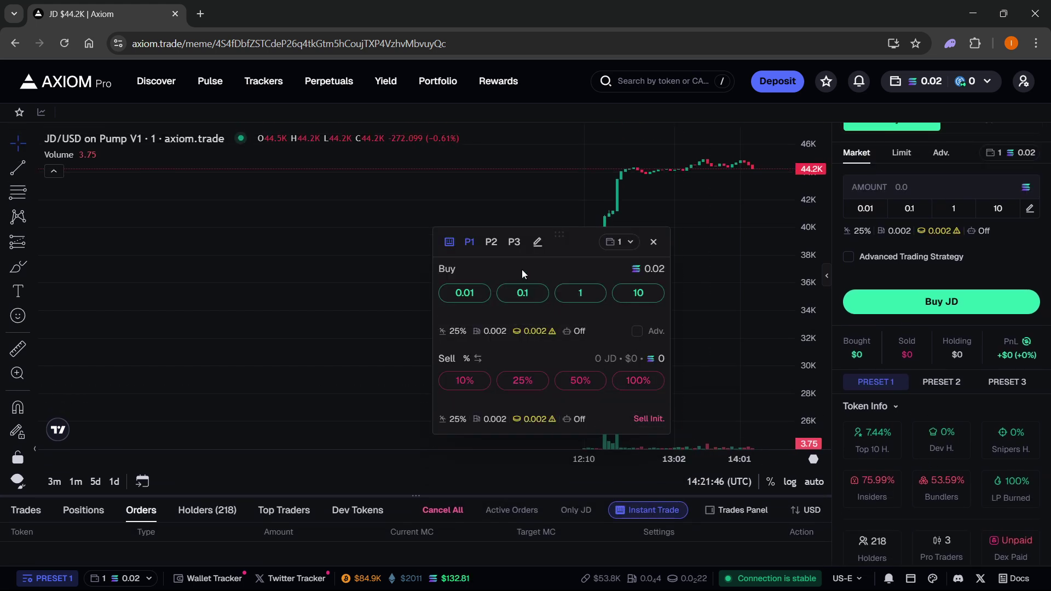
left_click(448, 245)
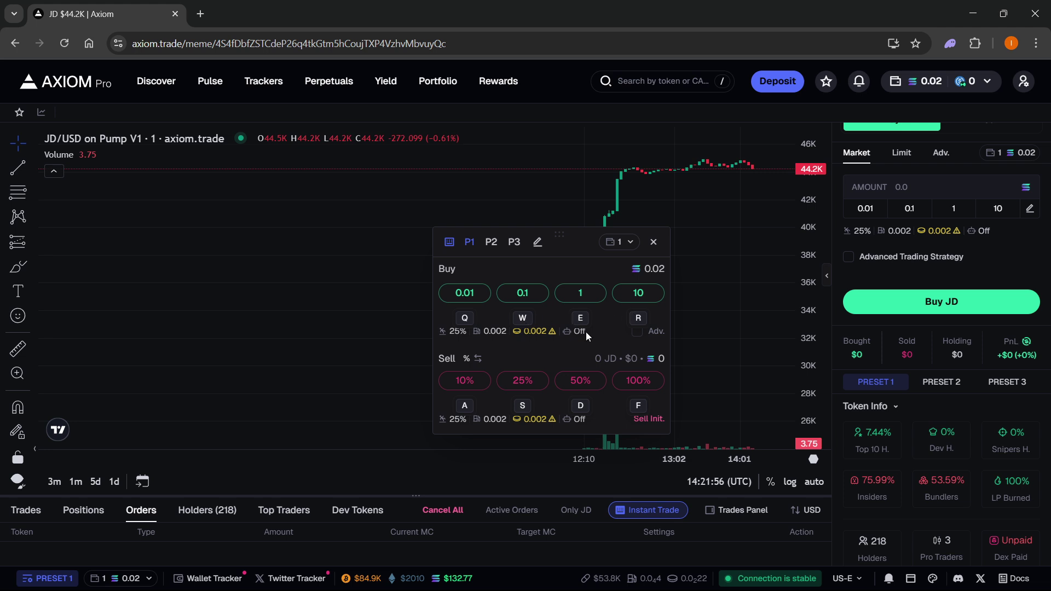
key("a")
left_click(653, 241)
scroll(903, 280, "up", 2)
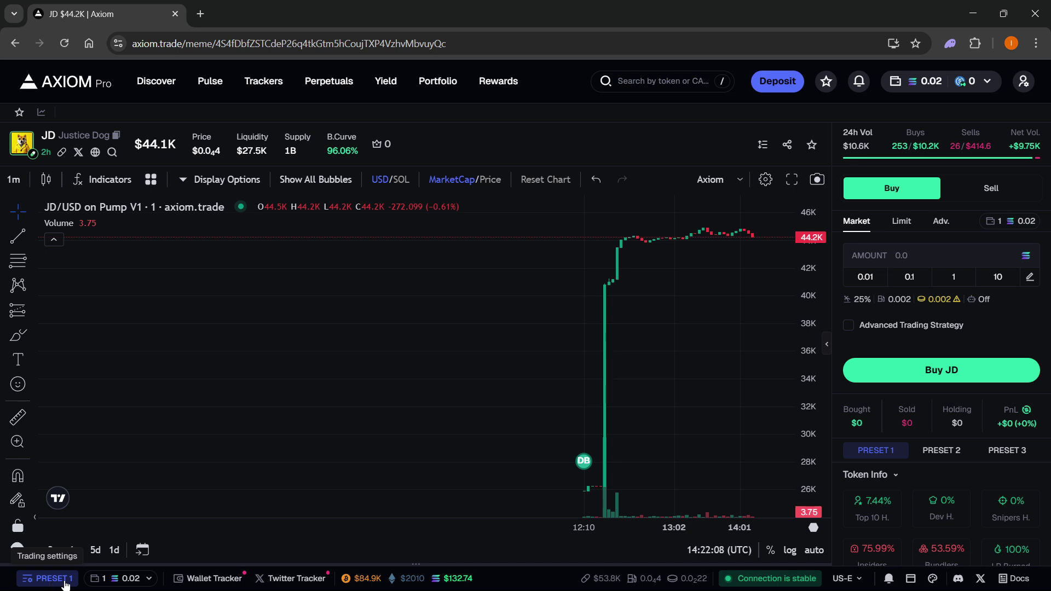
Step: Compare Trading Settings presets 1–3 buy and sell values, ending on Preset 1 (25% slippage, 0.002 priority, 0.002 bribe)
left_click(50, 580)
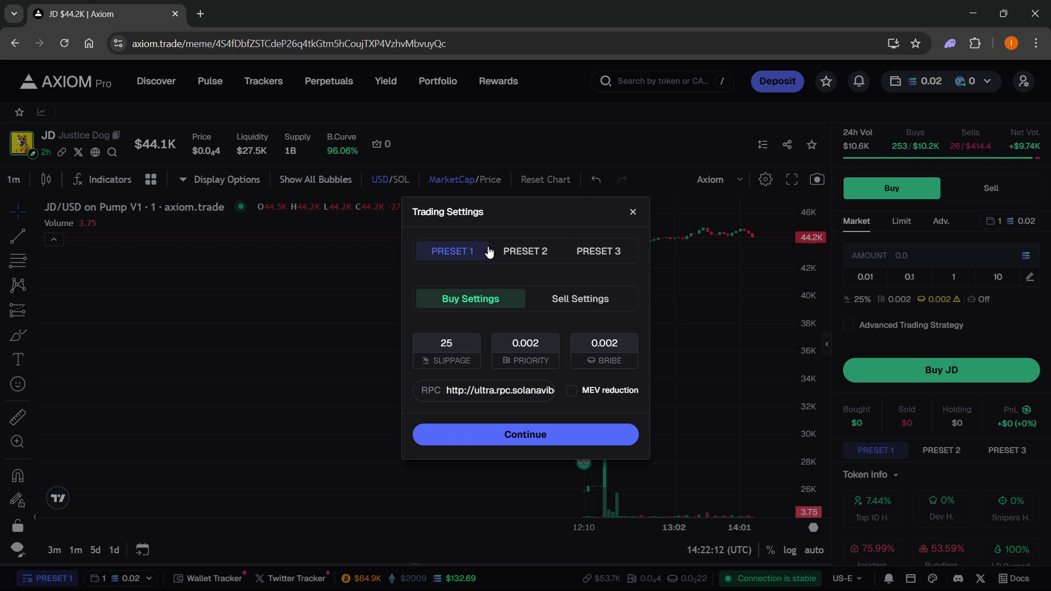
left_click(532, 257)
left_click(584, 255)
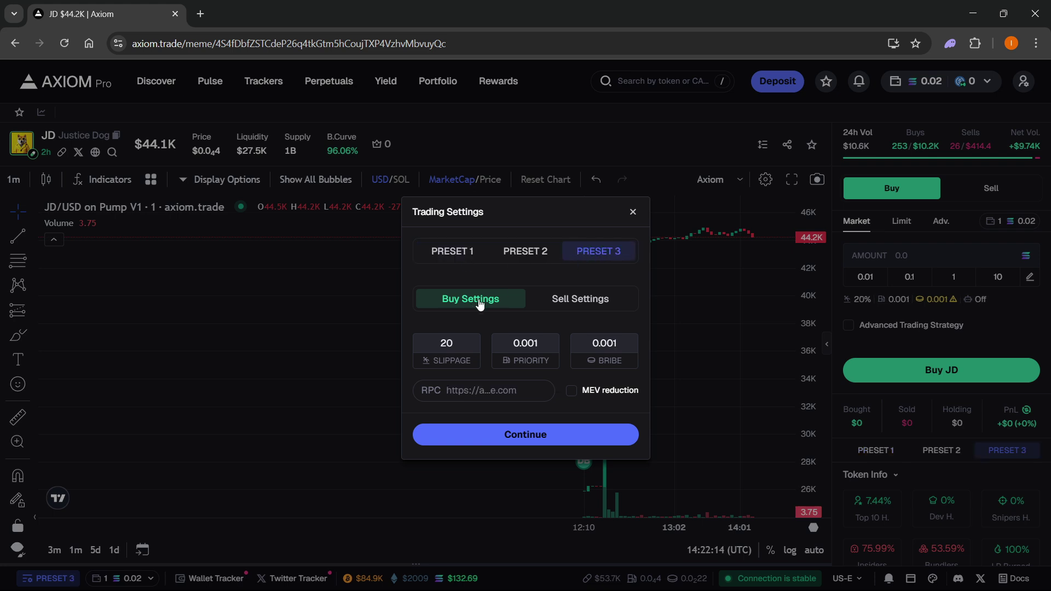
left_click(570, 297)
left_click(523, 252)
left_click(449, 251)
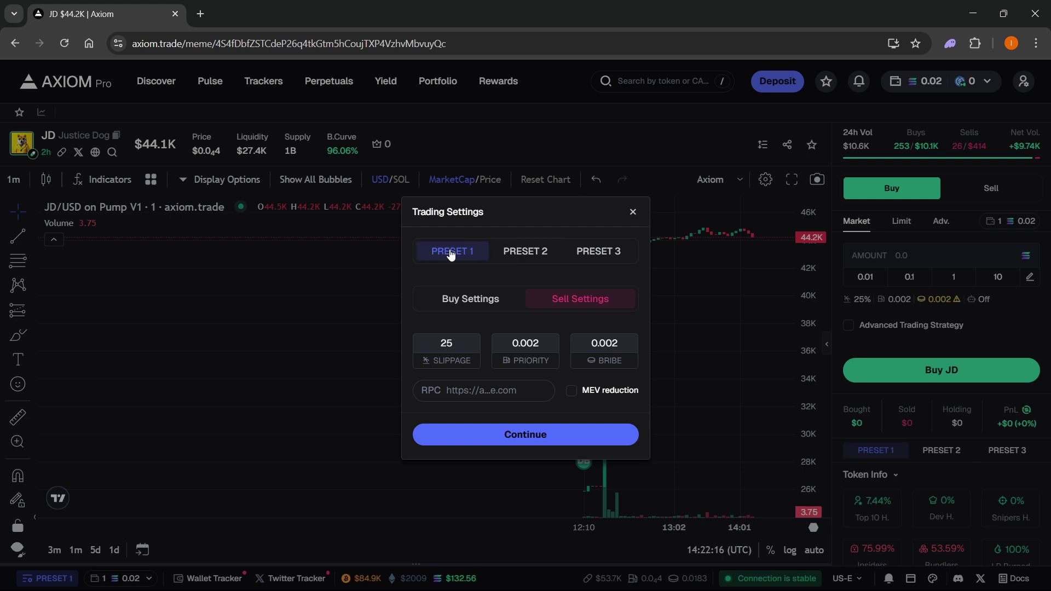
left_click(633, 213)
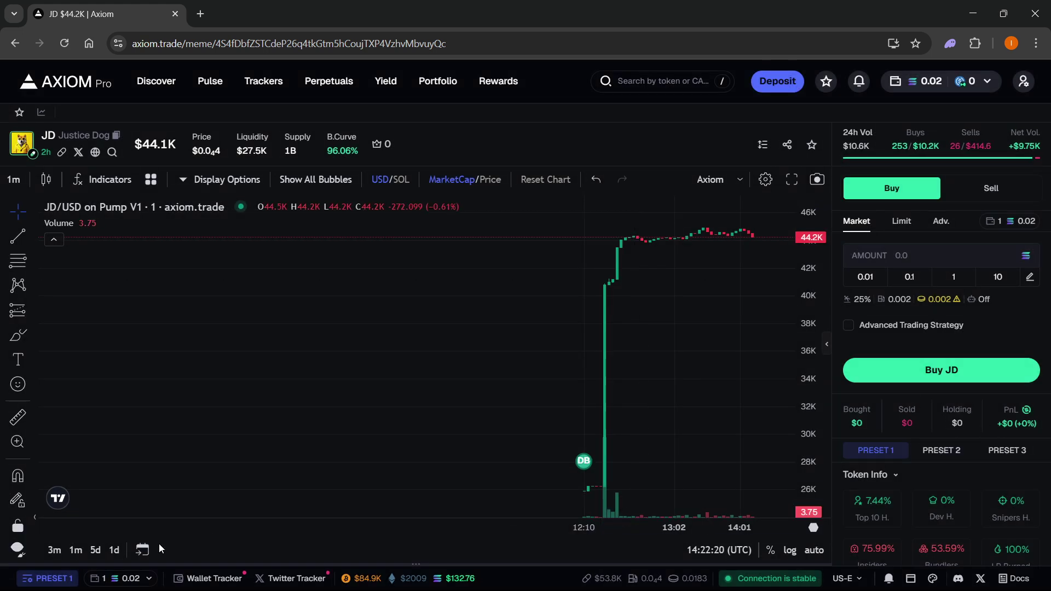
left_click(55, 578)
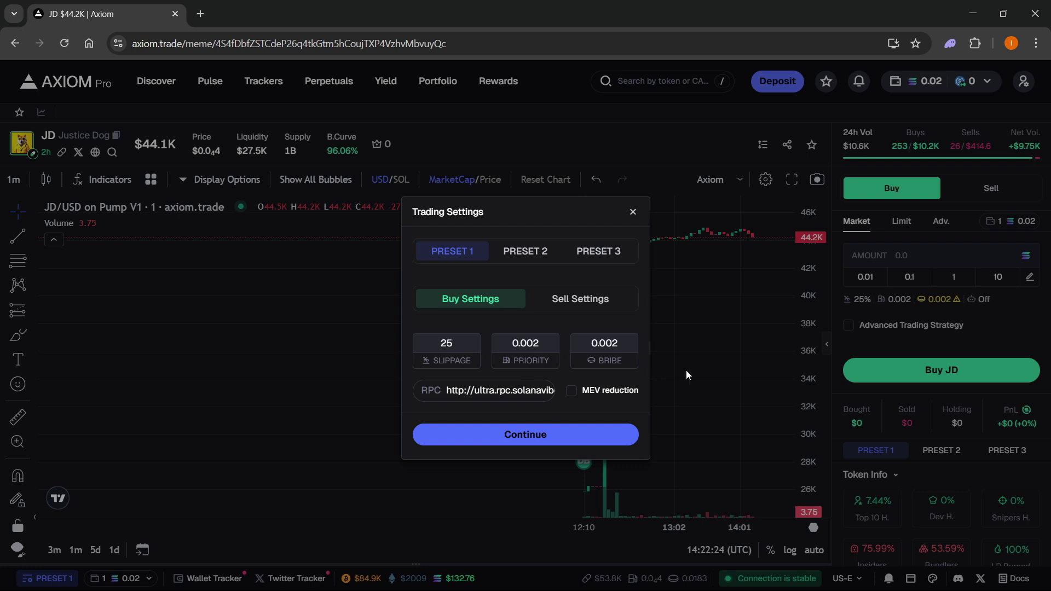
Step: Close Trading Settings to return to the JD chart with the Buy form on Preset 1
left_click(633, 212)
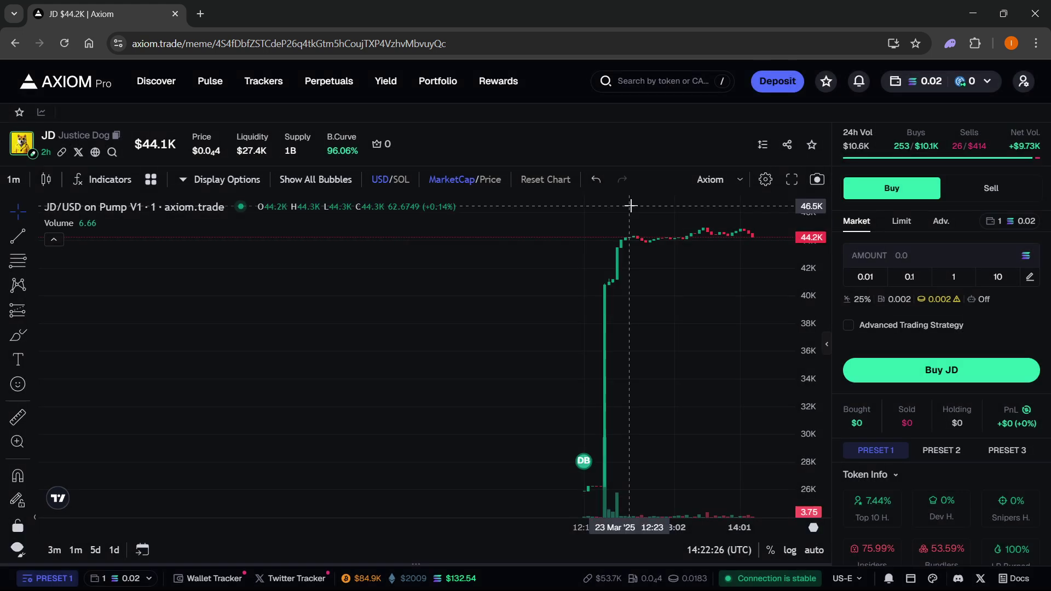